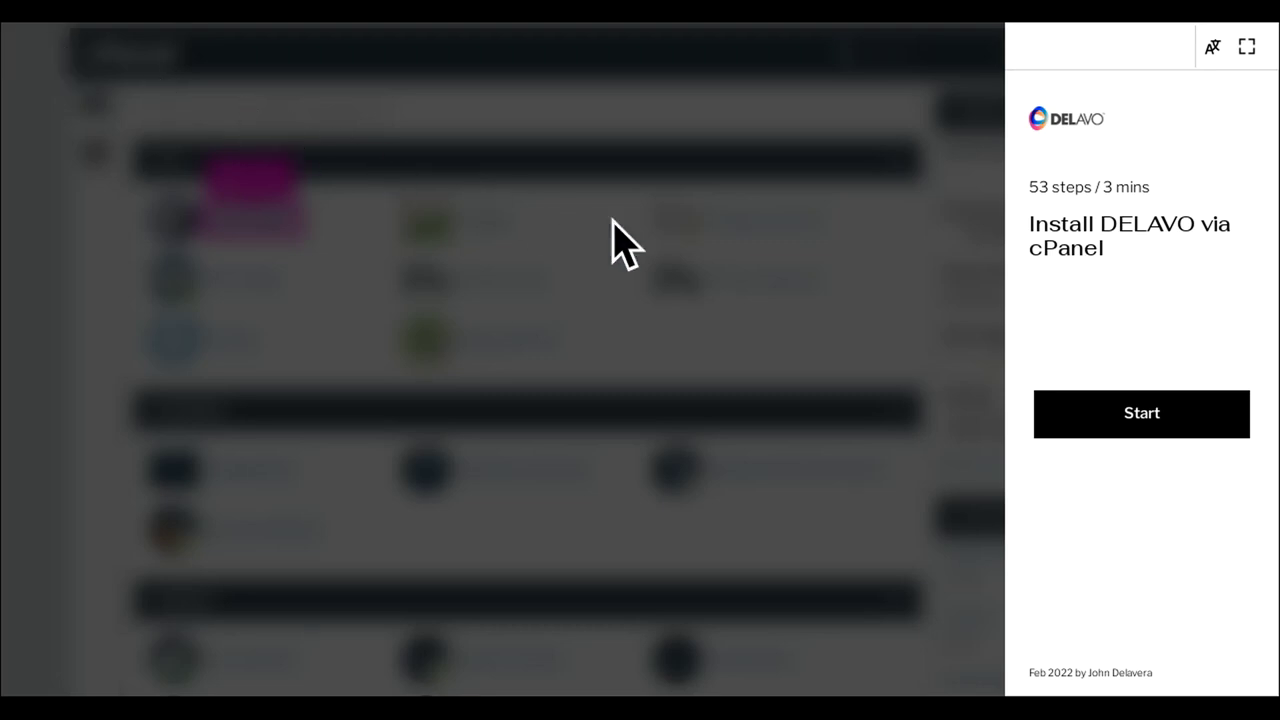
Start the DELAVO install walkthrough from the tutorial intro to reach the cPanel dashboard
click(1175, 415)
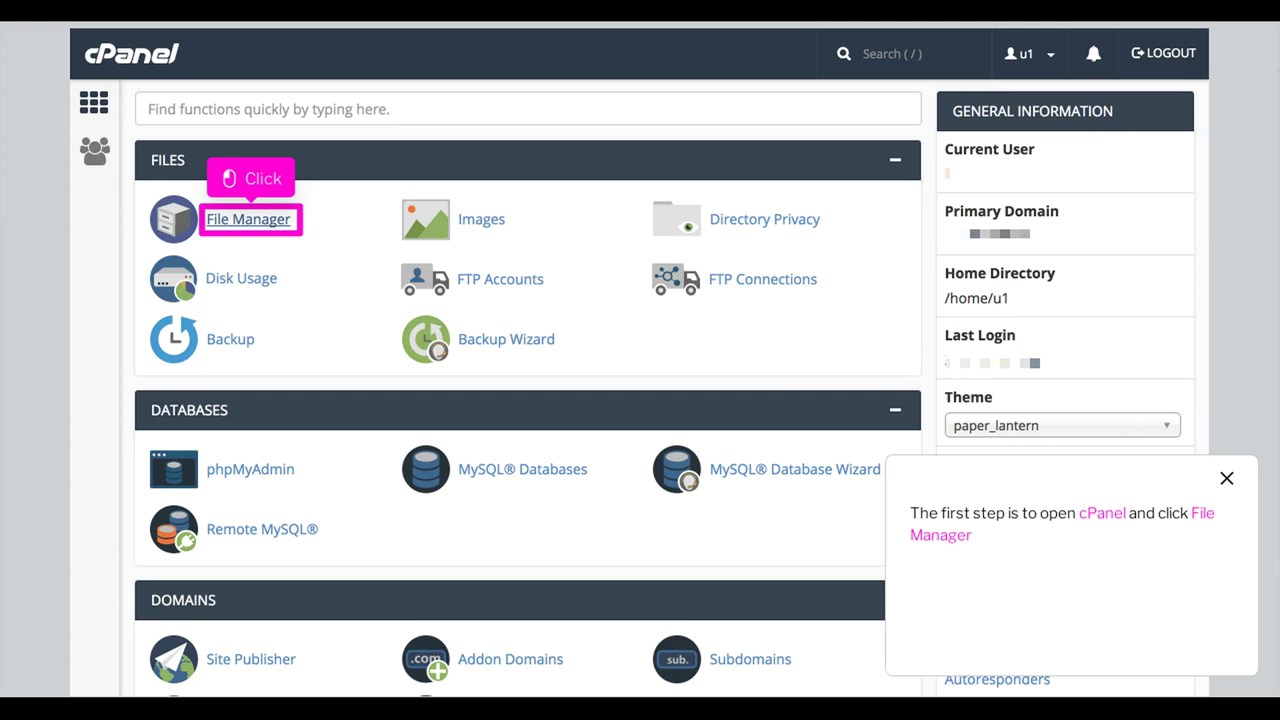
Upload the license zip 59F2ECE90A61AF30.zip into public_html/byturbo via File Manager
click(277, 232)
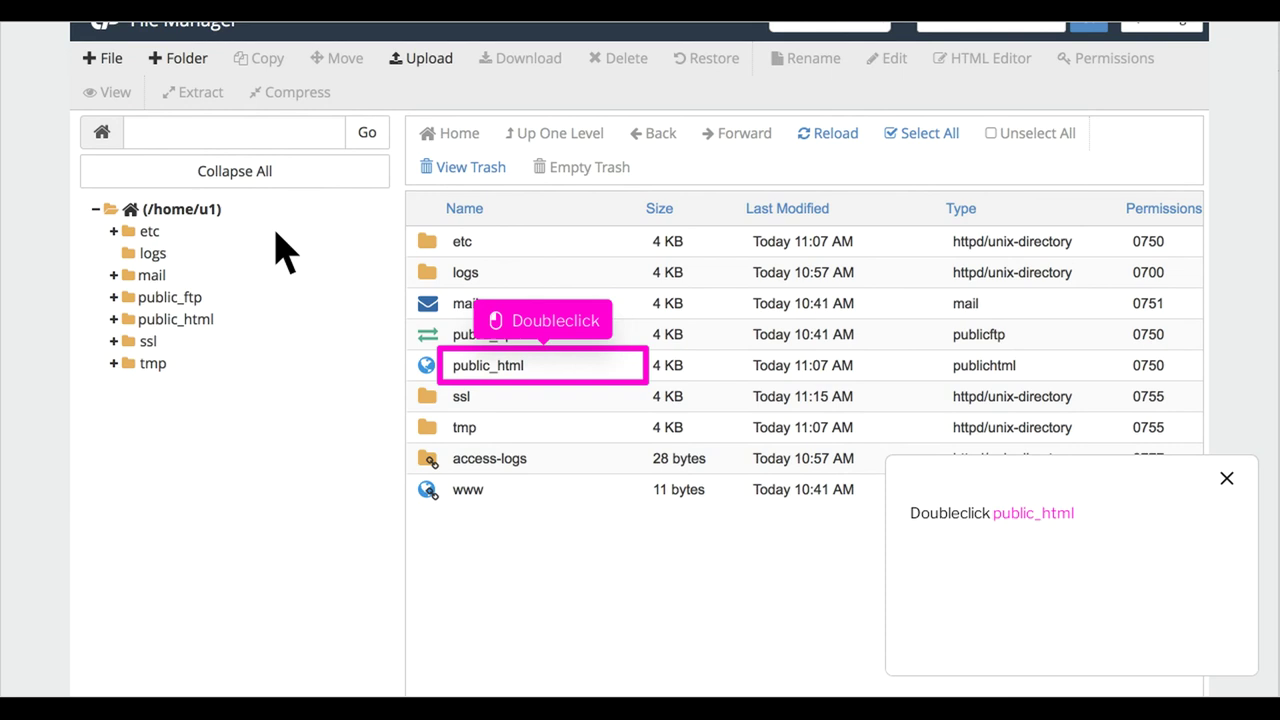
double_click(567, 378)
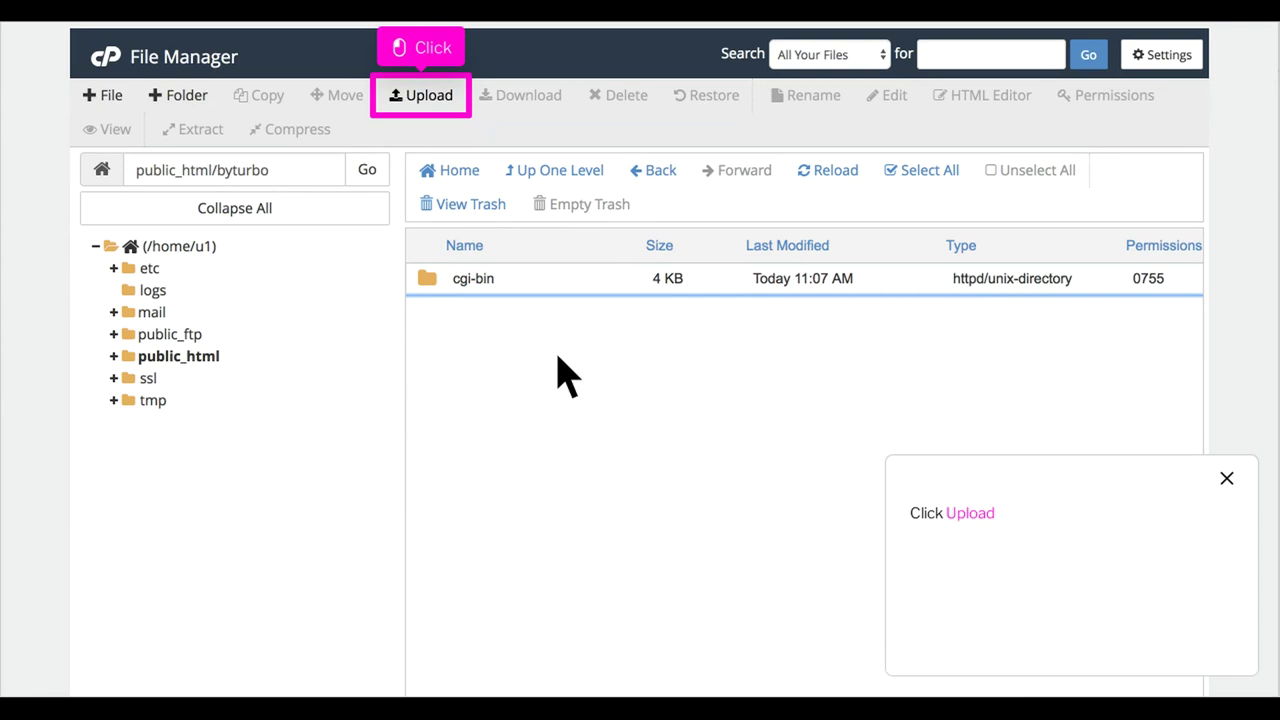
click(446, 109)
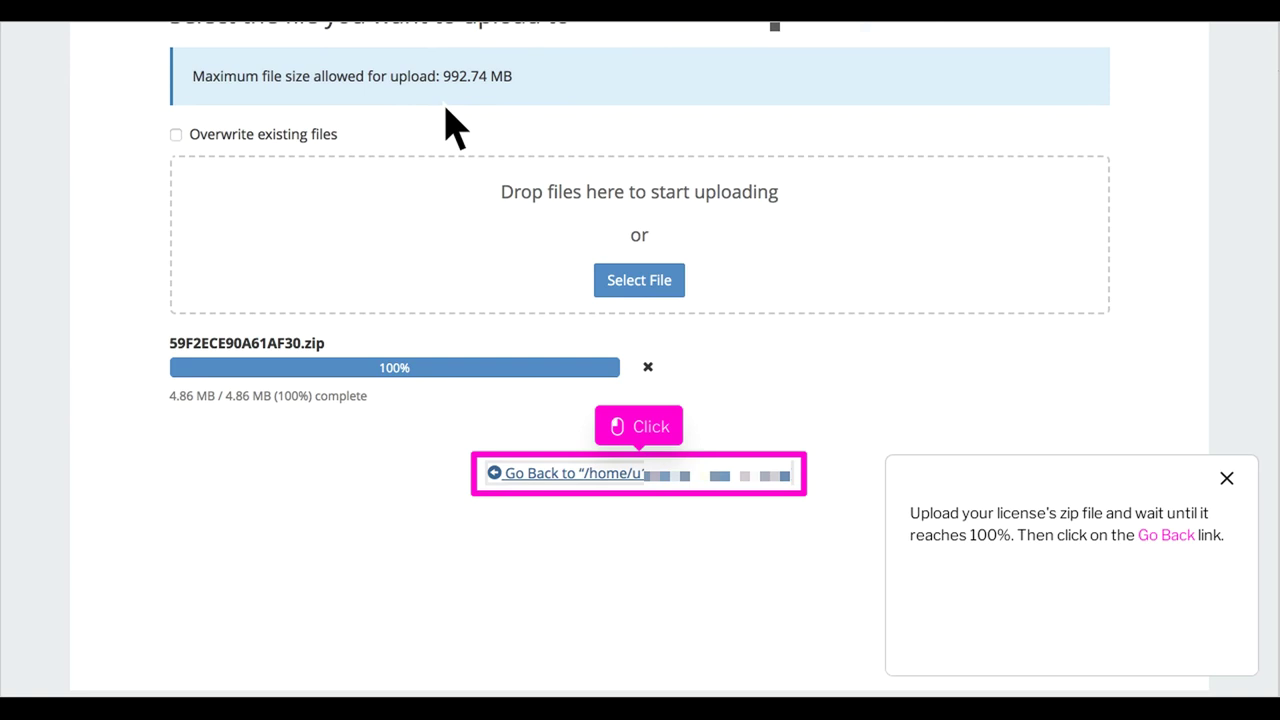
Extract the license zip in place, unpacking delavo.cgi, delavo.zip and the two PDFs
click(663, 485)
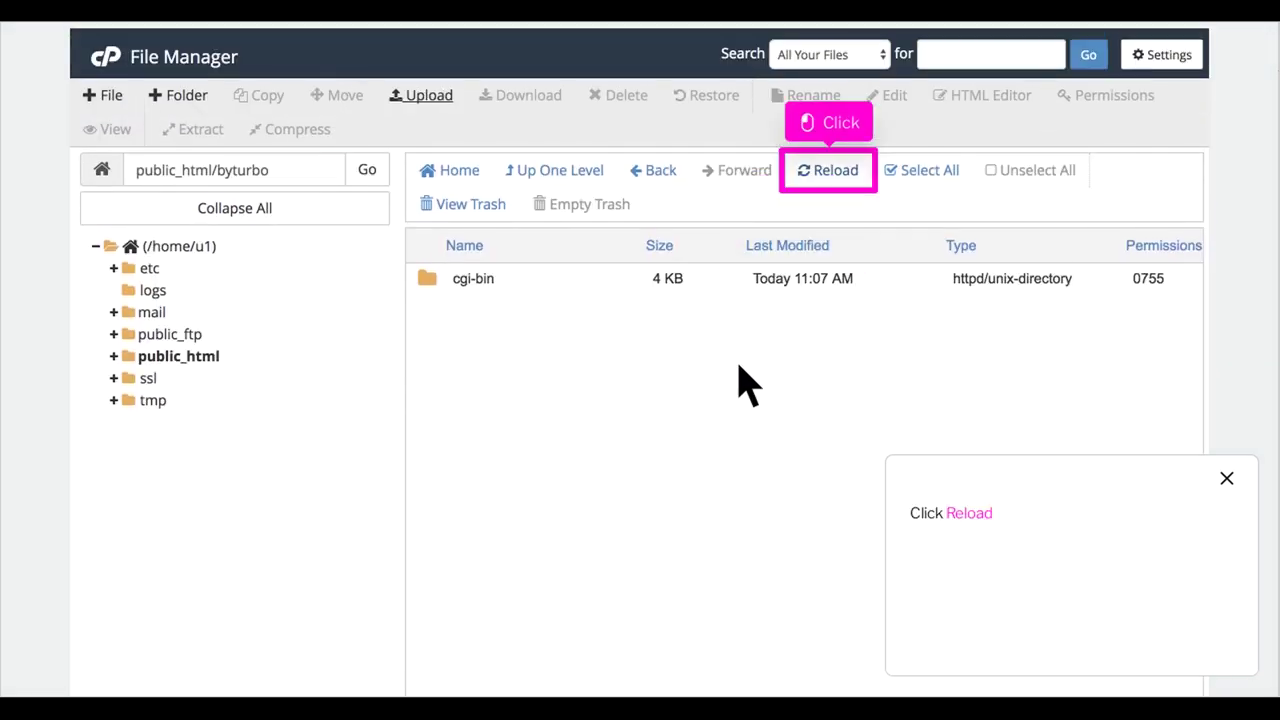
click(853, 183)
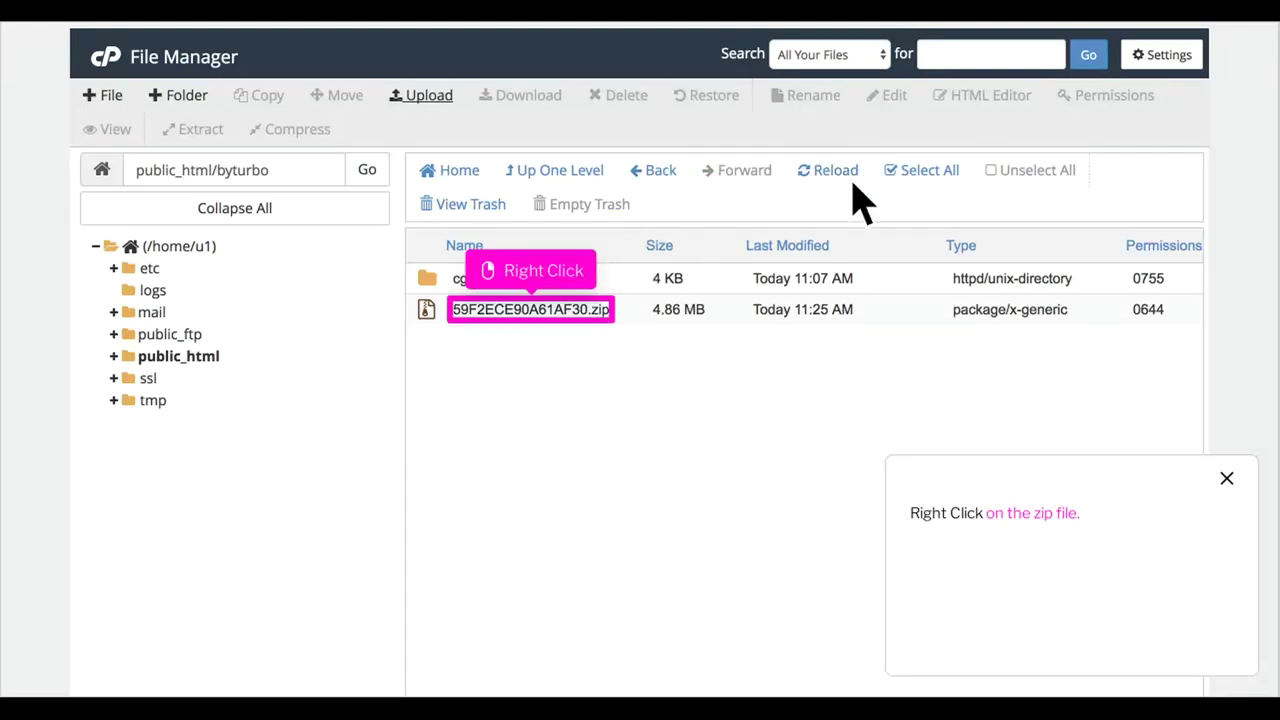
right_click(556, 322)
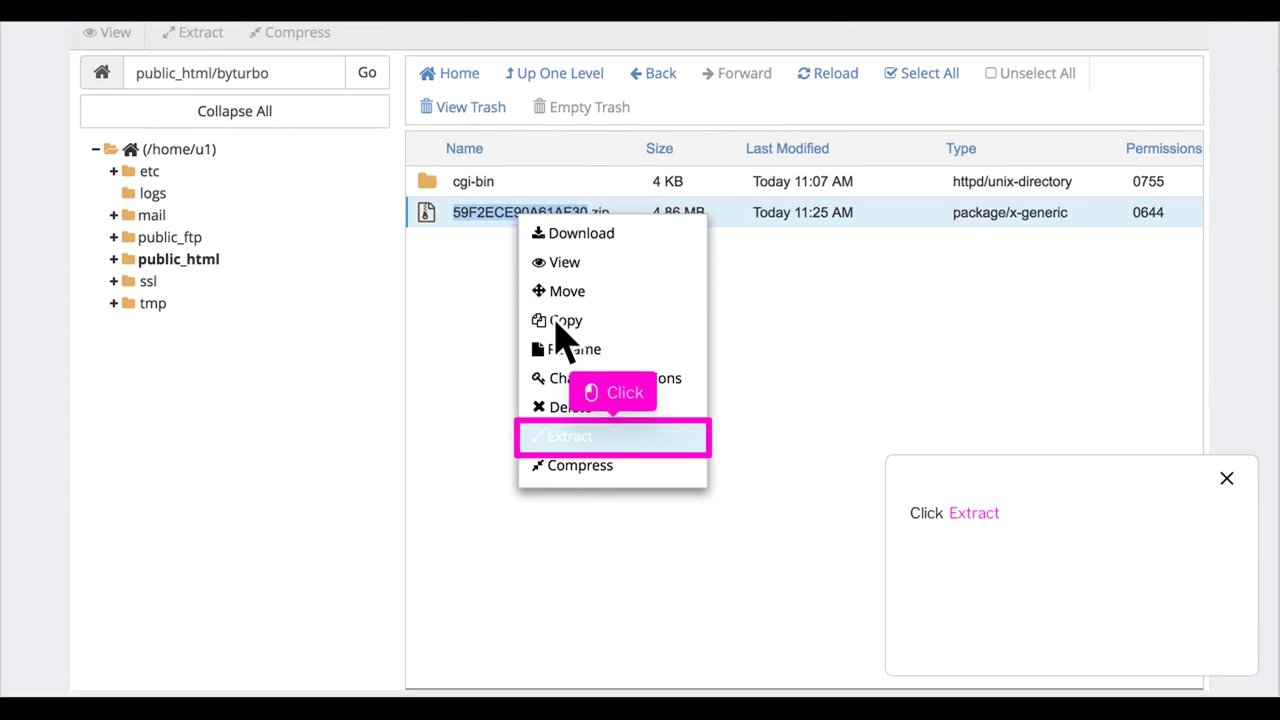
click(639, 447)
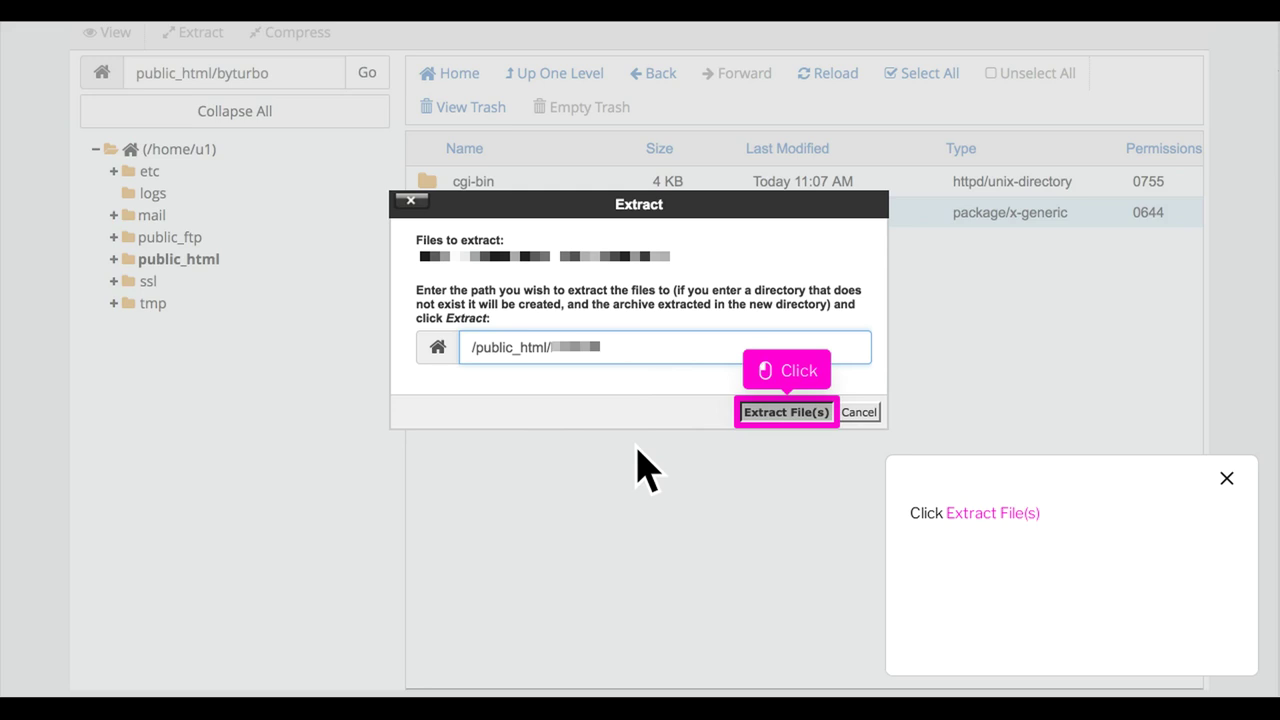
click(786, 412)
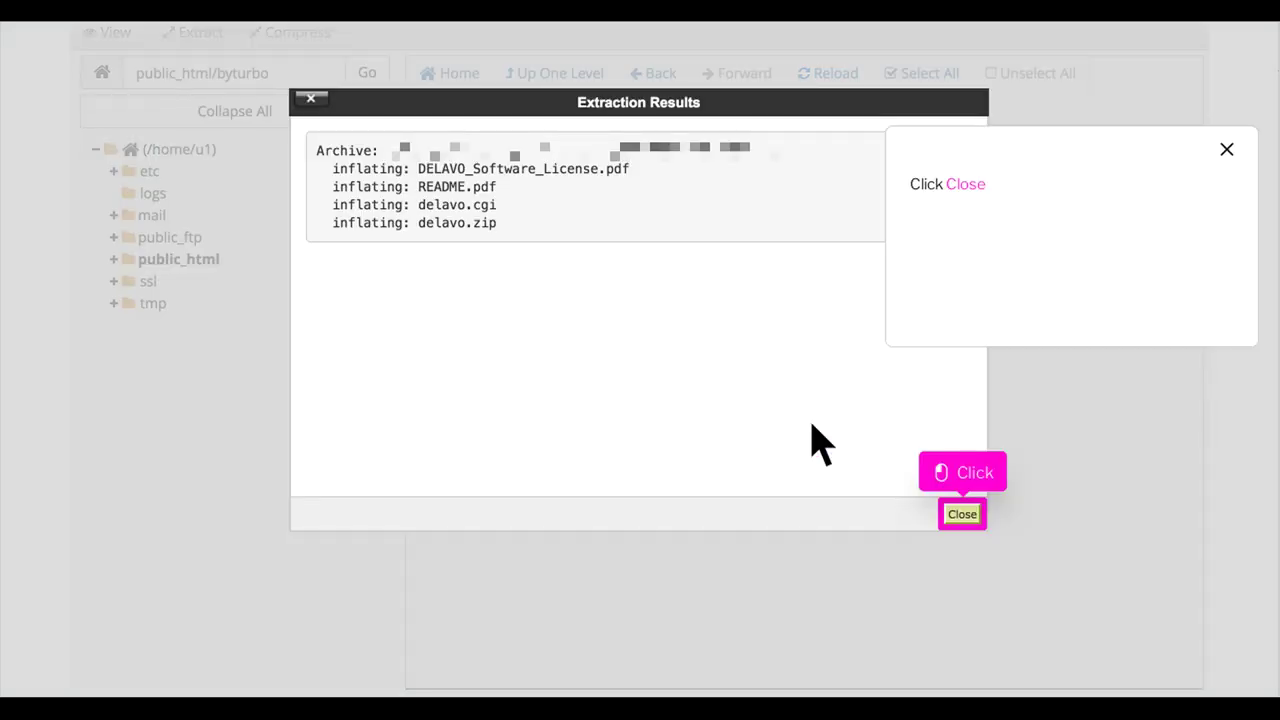
click(986, 530)
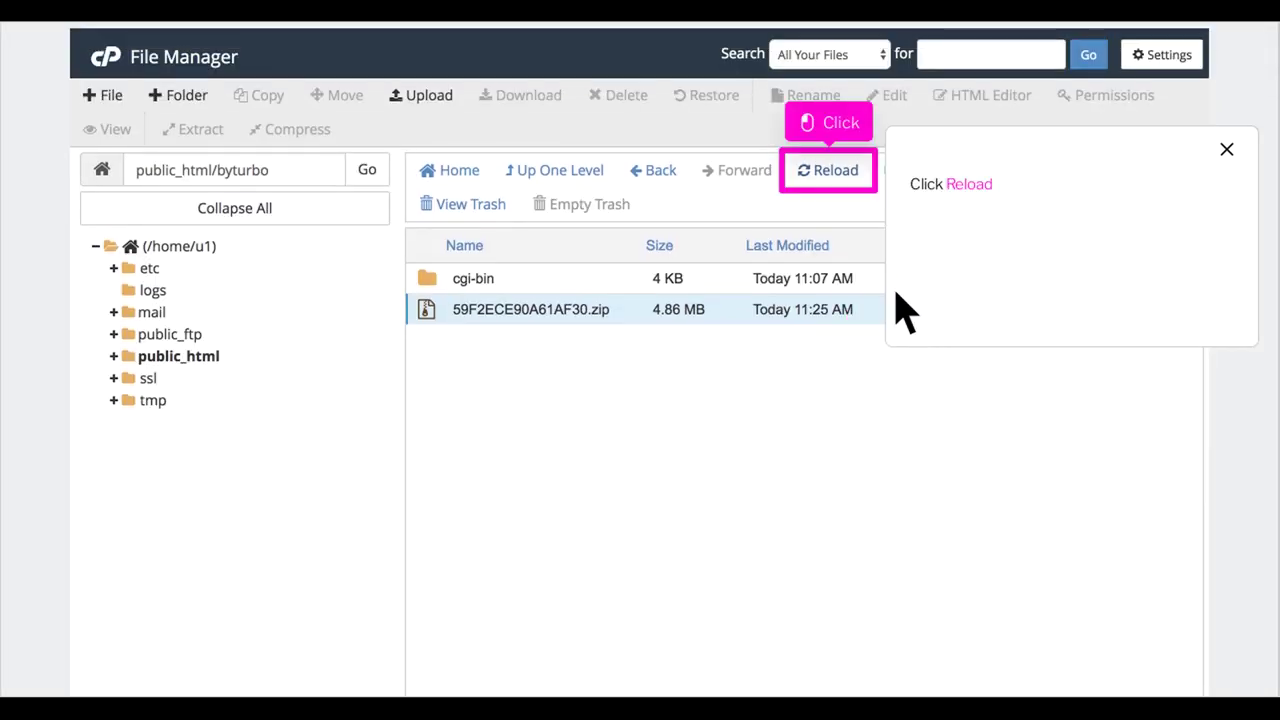
Delete the license zip, DELAVO_Software_License.pdf and README.pdf from the byturbo folder
click(855, 185)
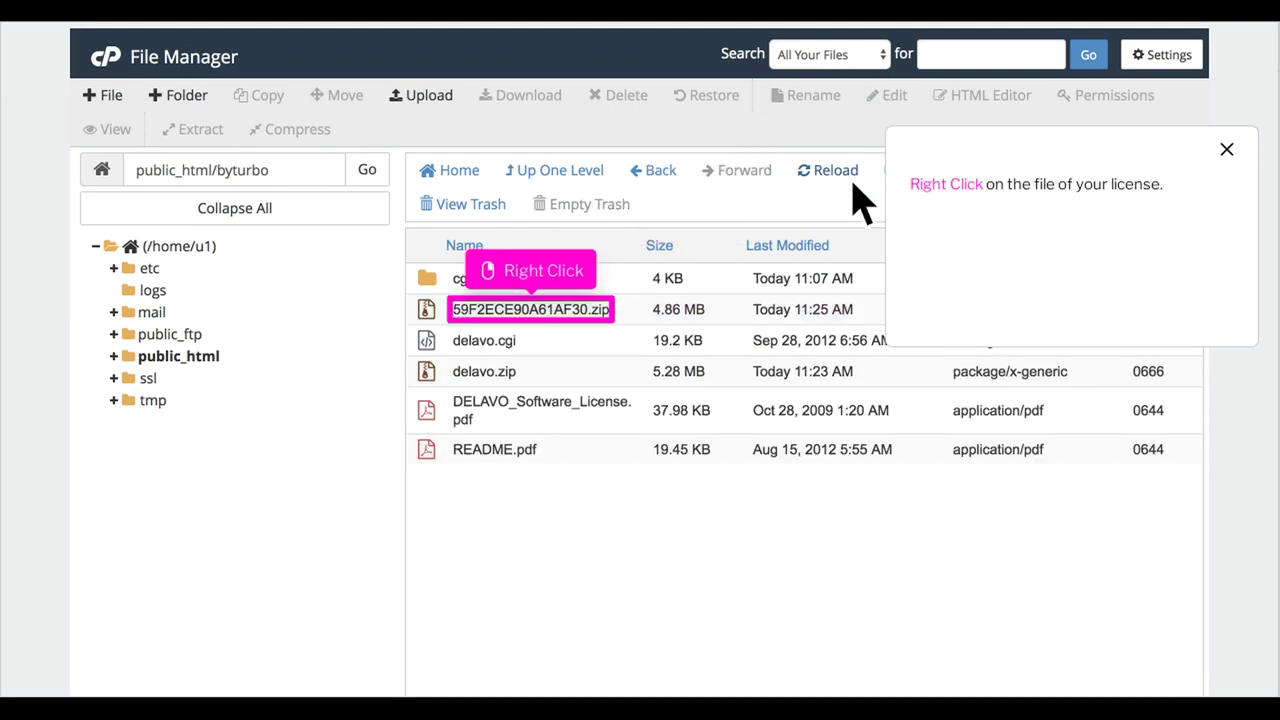
right_click(557, 322)
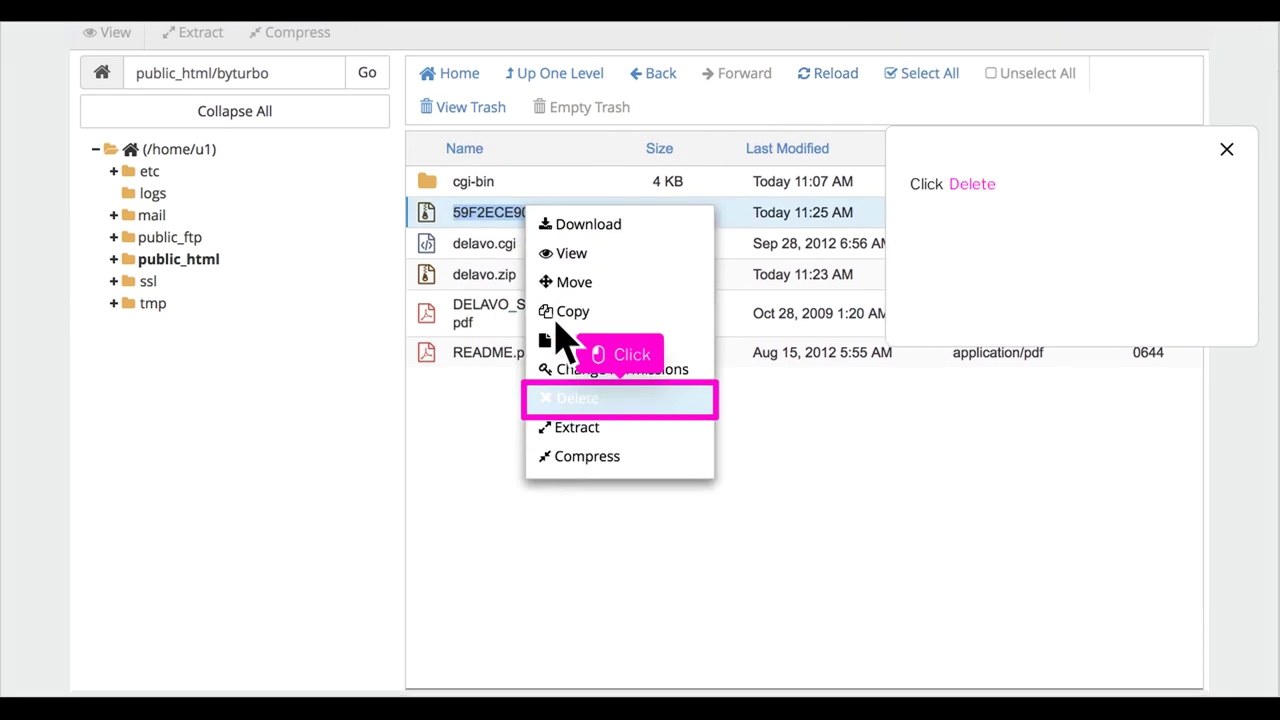
click(645, 400)
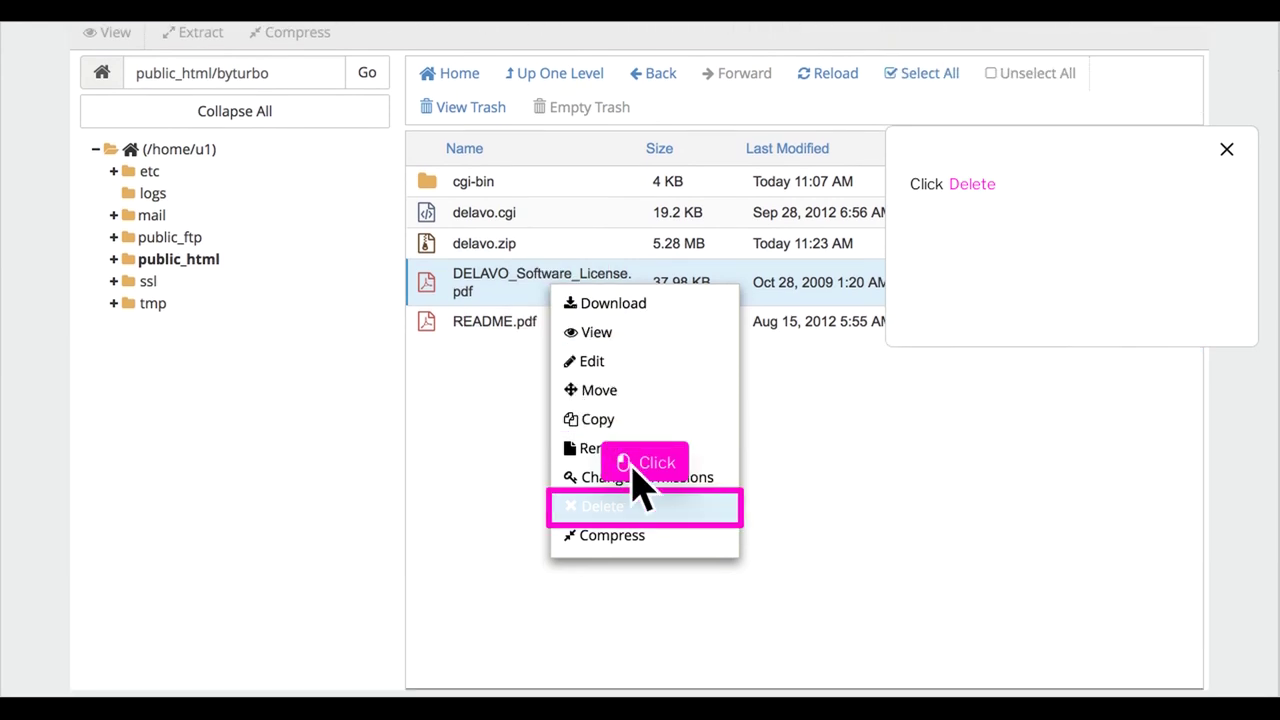
click(670, 510)
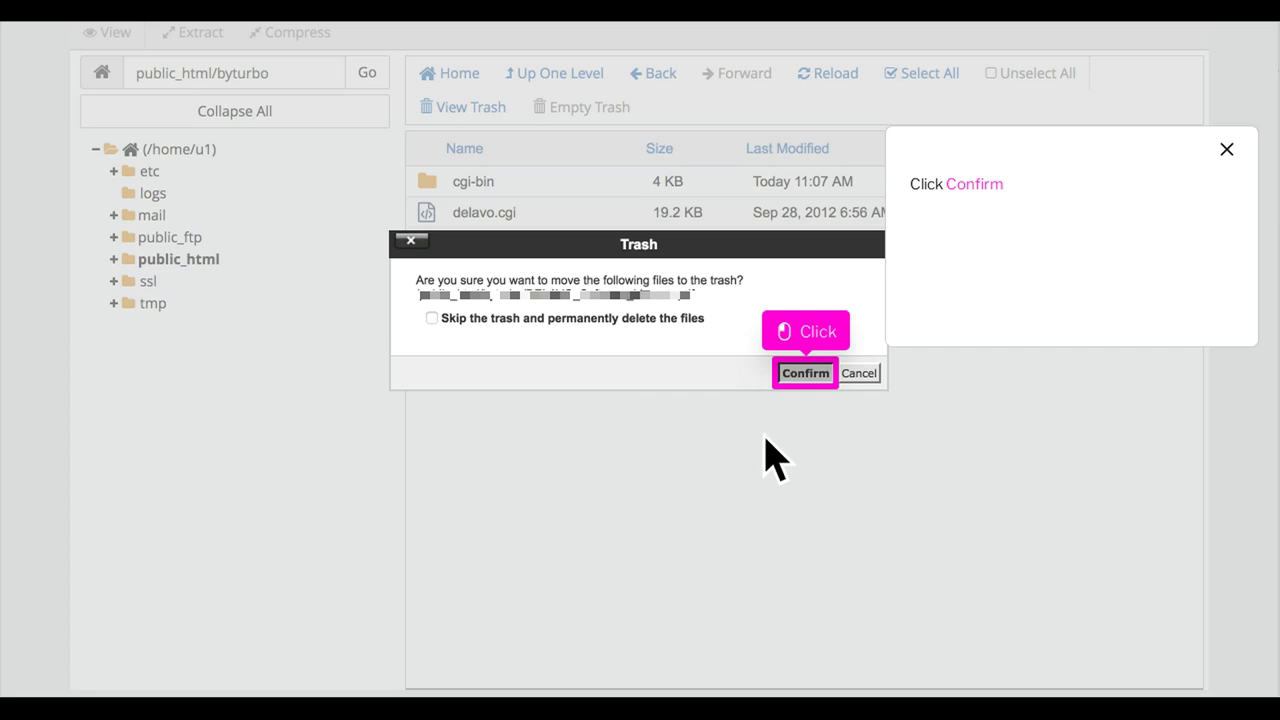
click(830, 383)
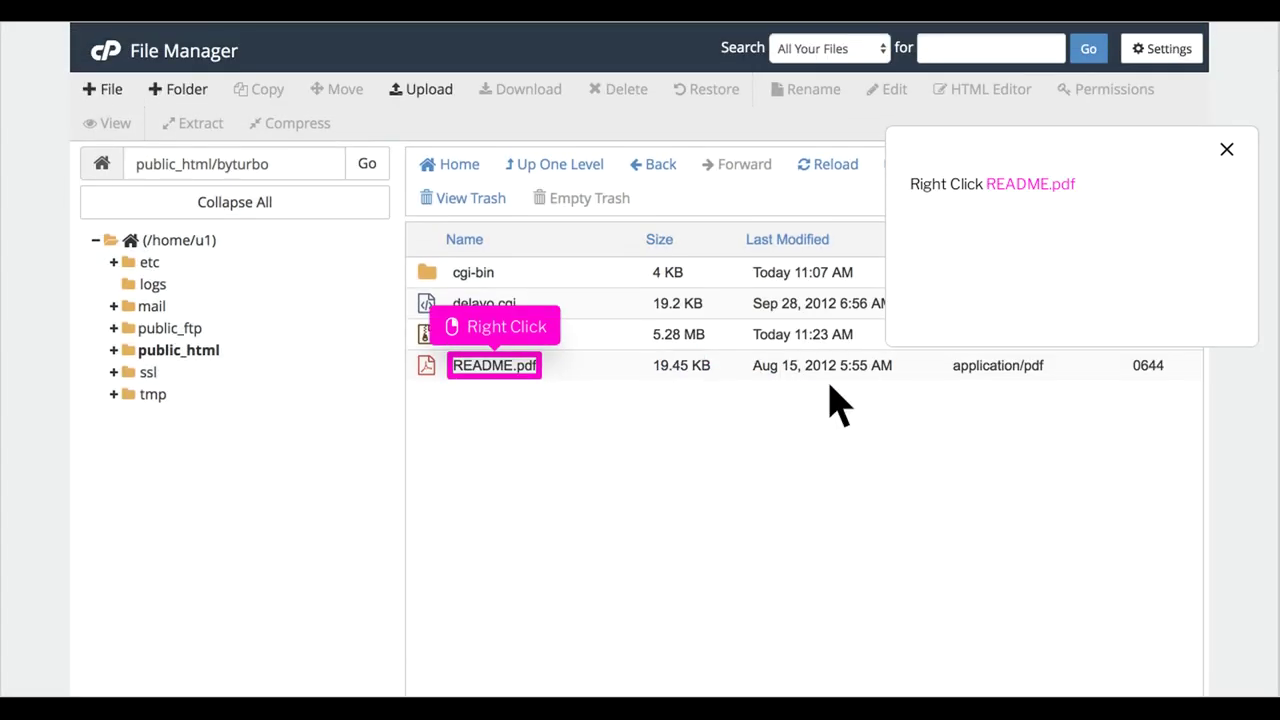
right_click(519, 378)
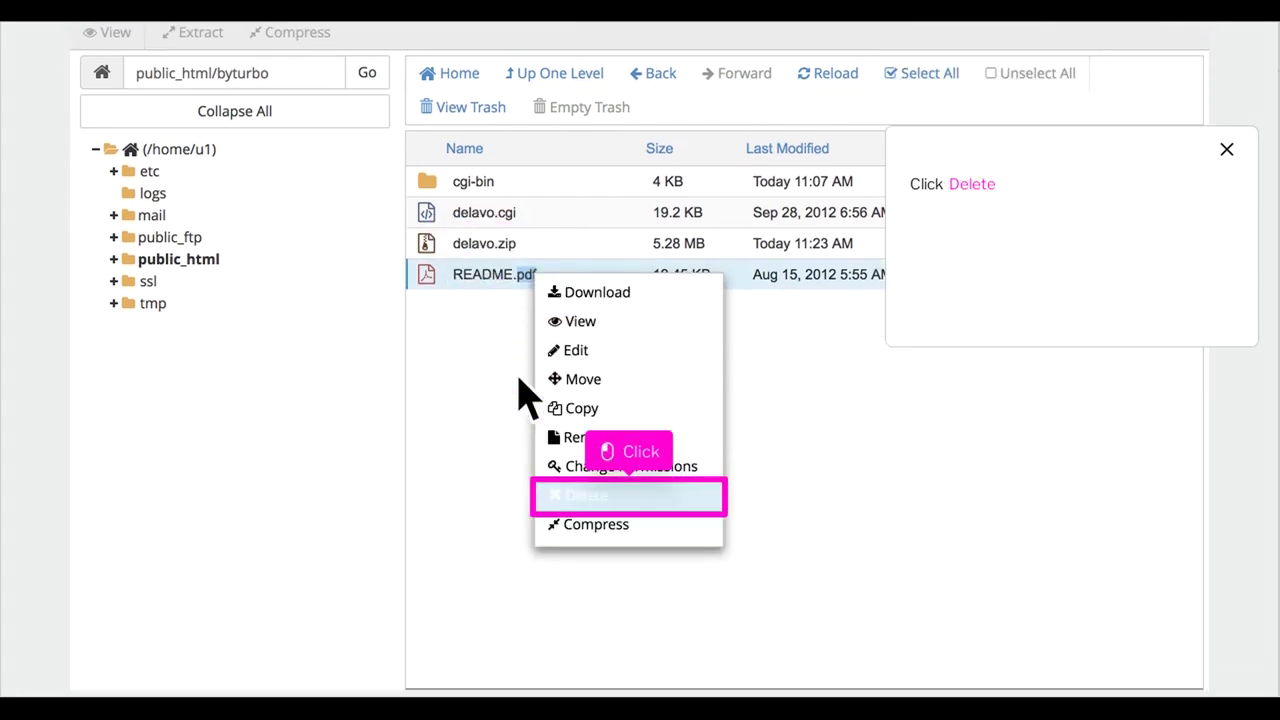
click(655, 500)
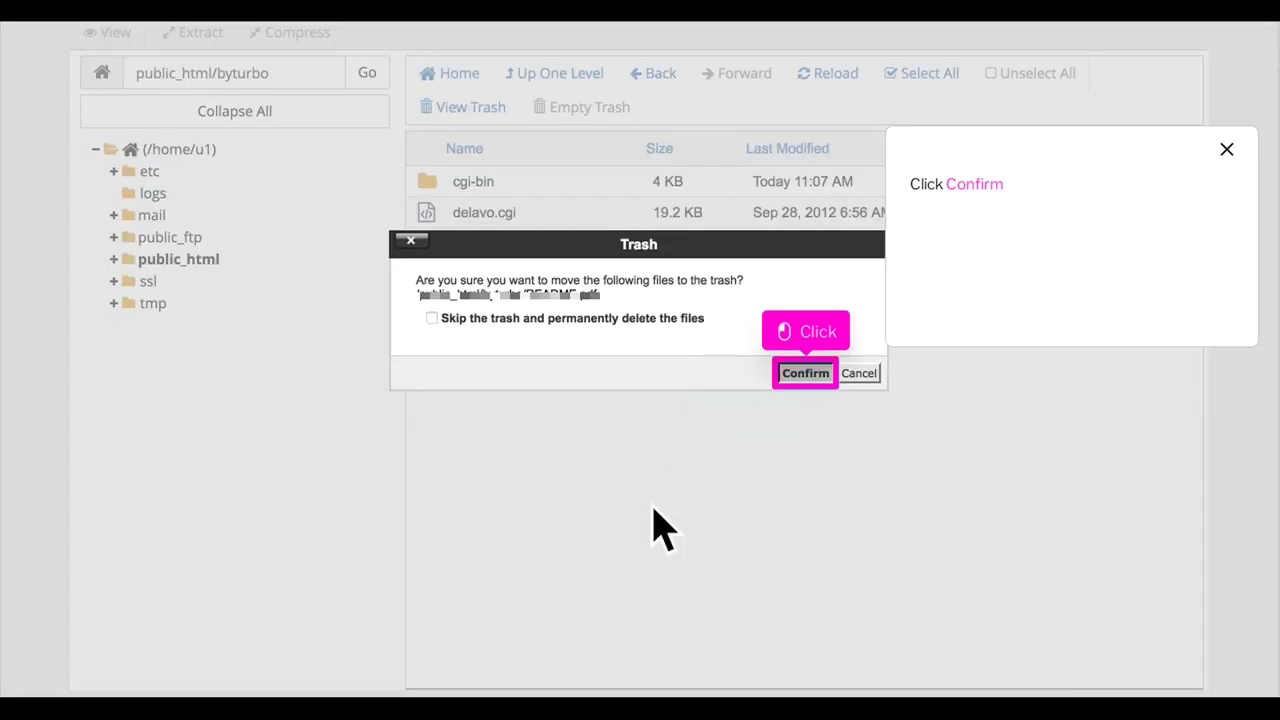
click(820, 380)
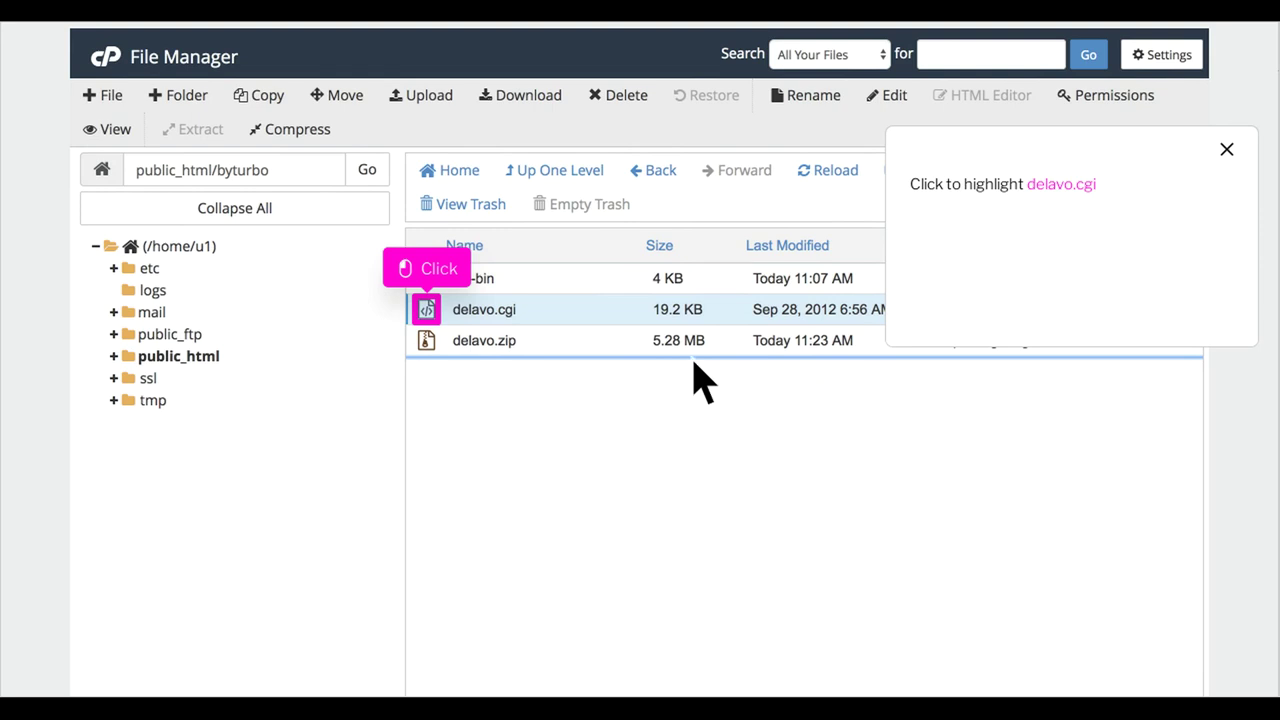
Set delavo.cgi's permissions to 755 with read and execute for user, group and world
click(451, 320)
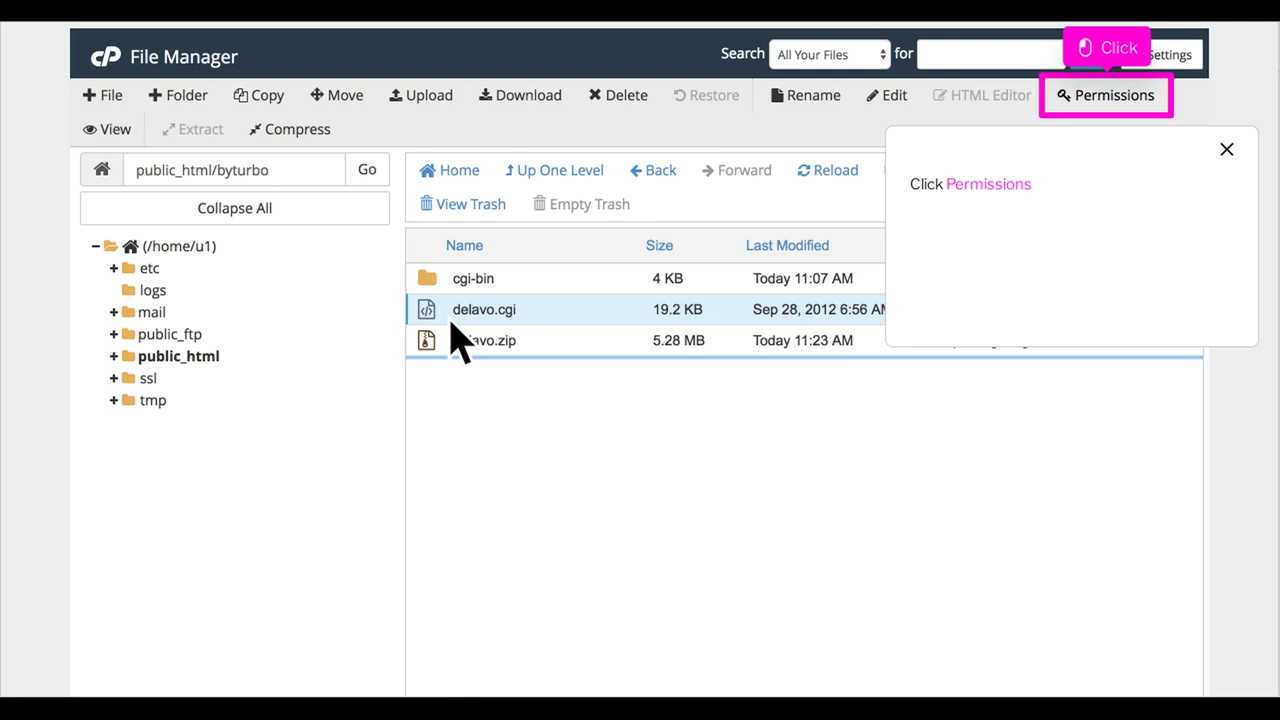
click(1132, 108)
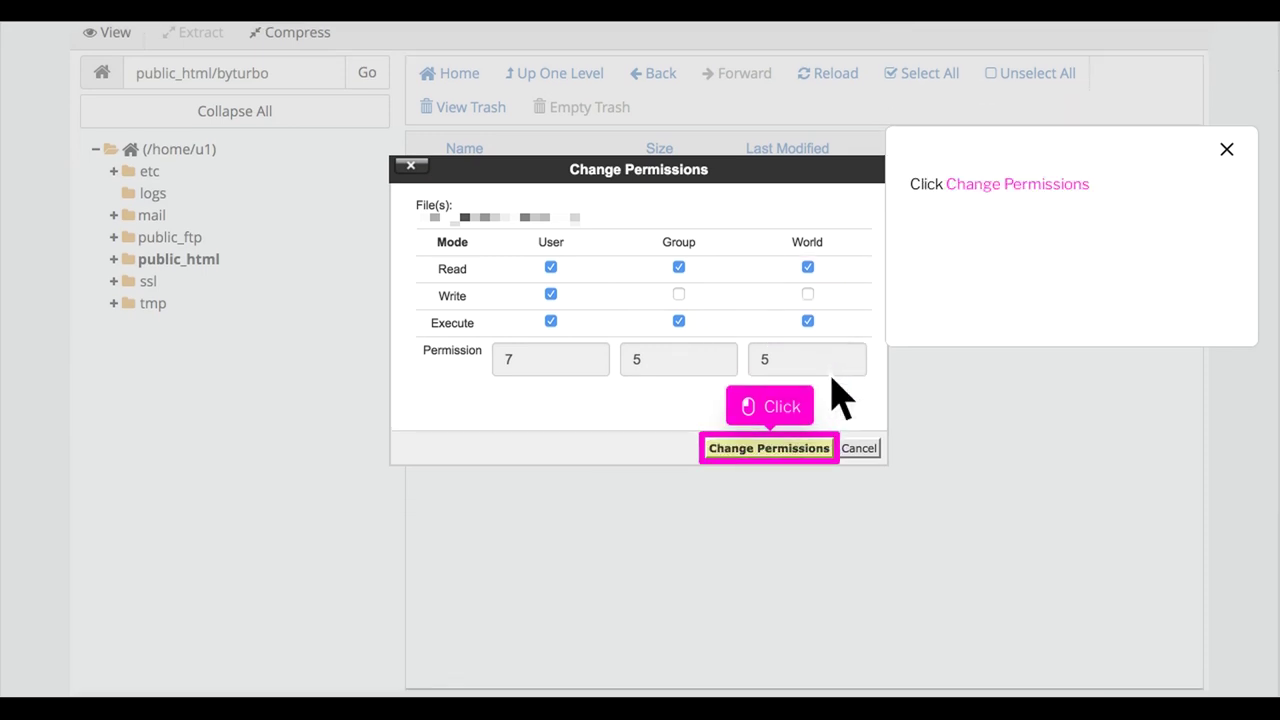
Apply 755 to delavo.cgi, then set delavo.zip's permissions to 755
click(794, 455)
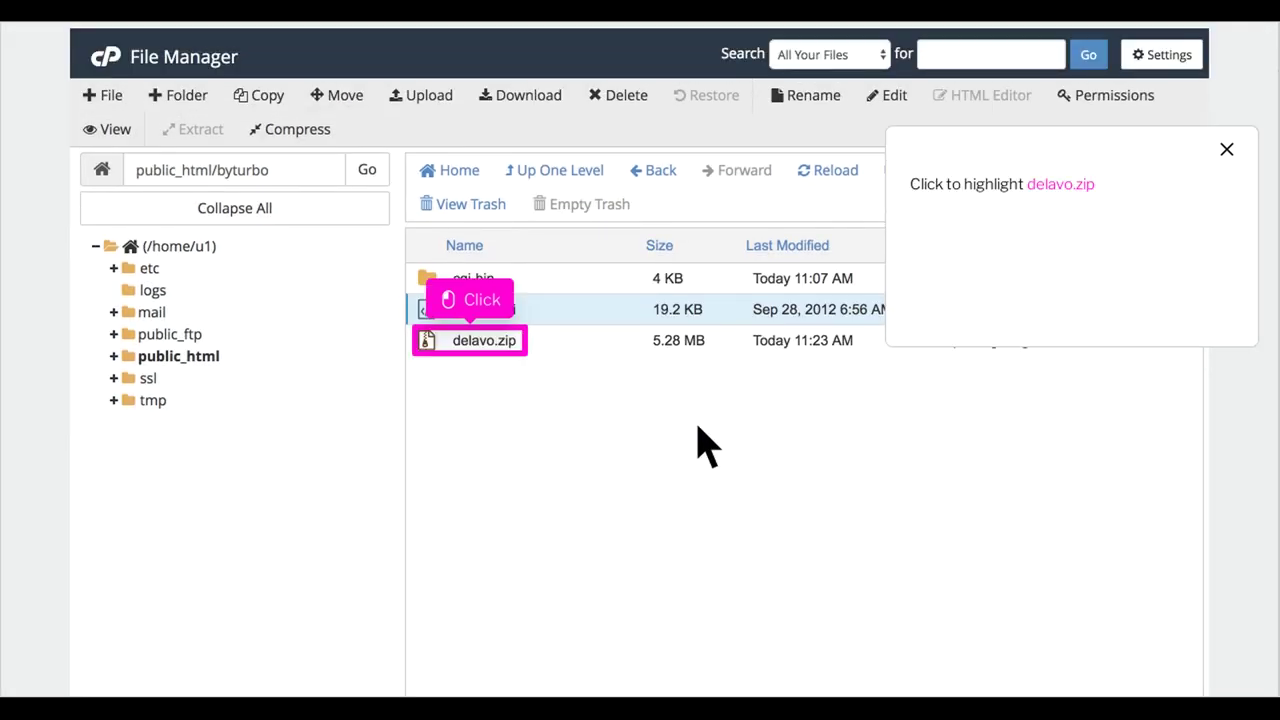
click(495, 350)
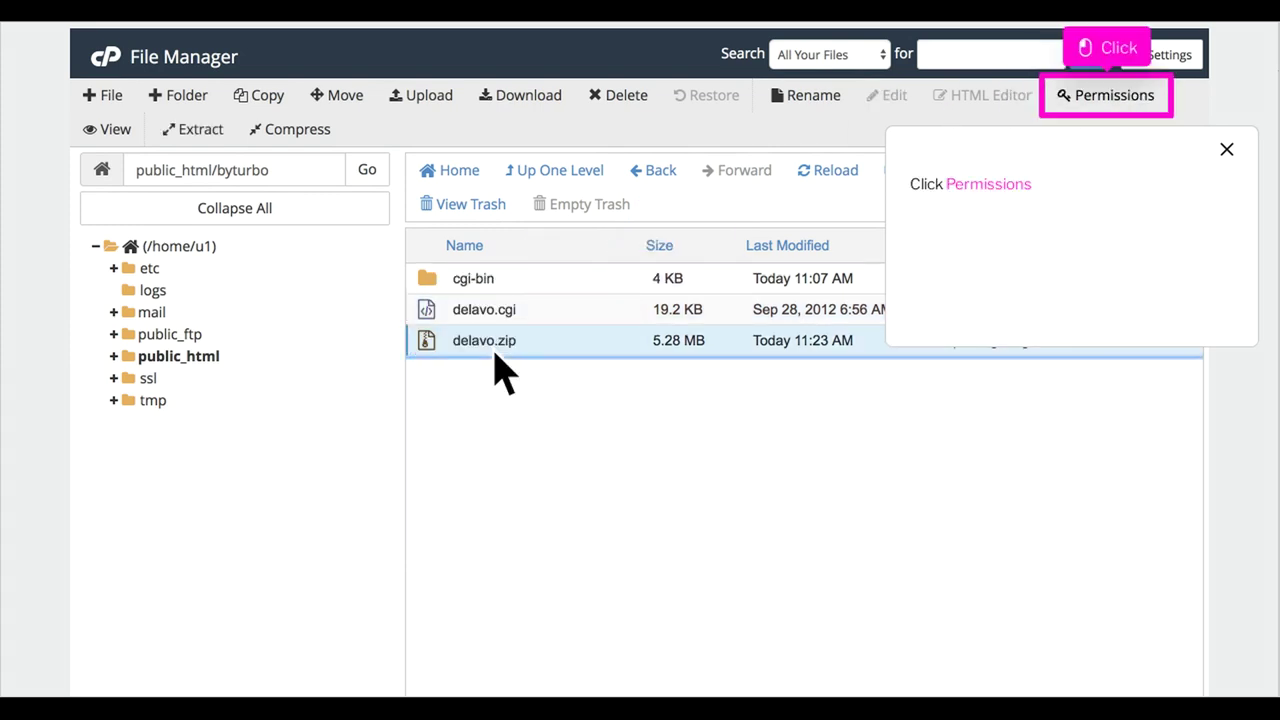
click(1133, 108)
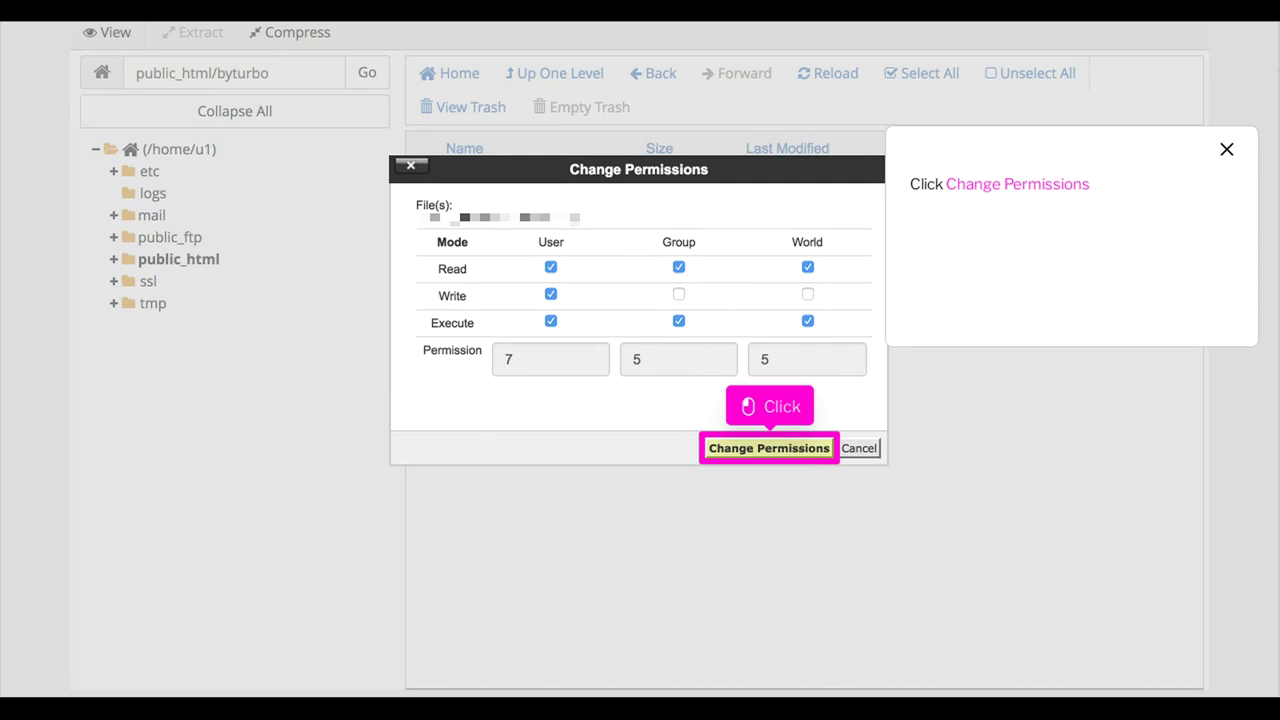
Apply delavo.zip's 755 permissions and create a new MySQL database for DELAVO
click(790, 450)
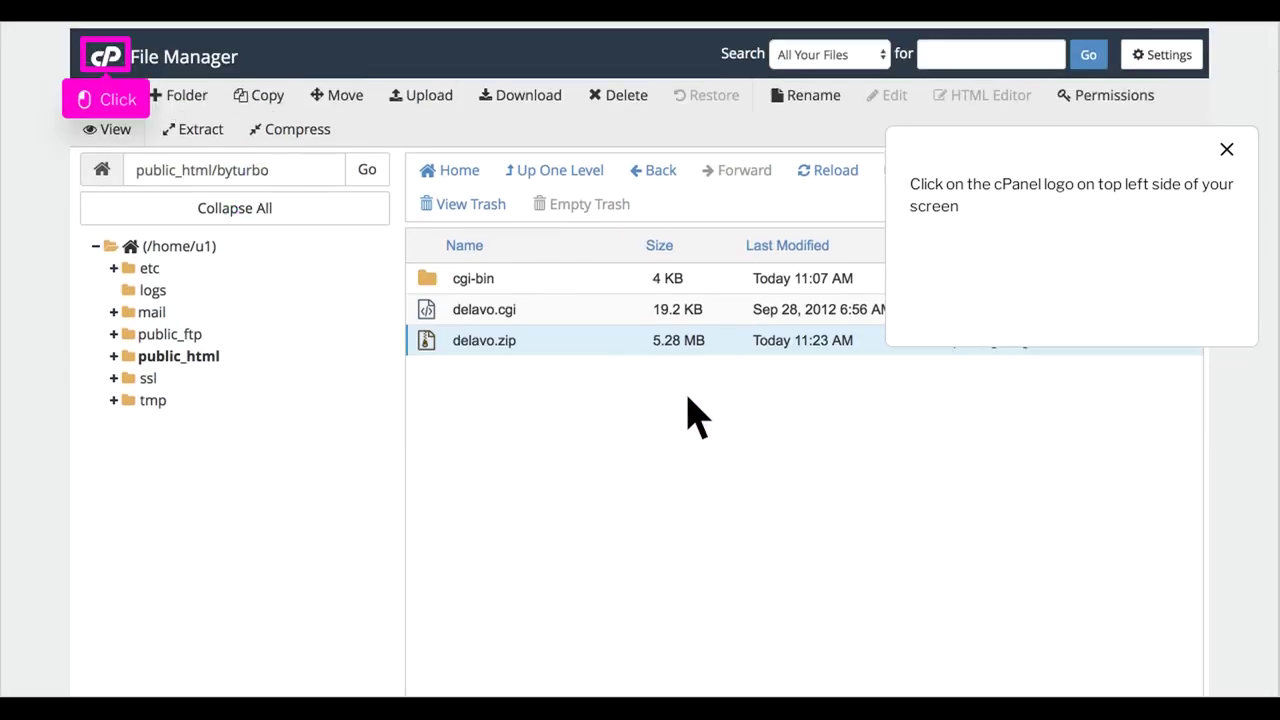
click(128, 68)
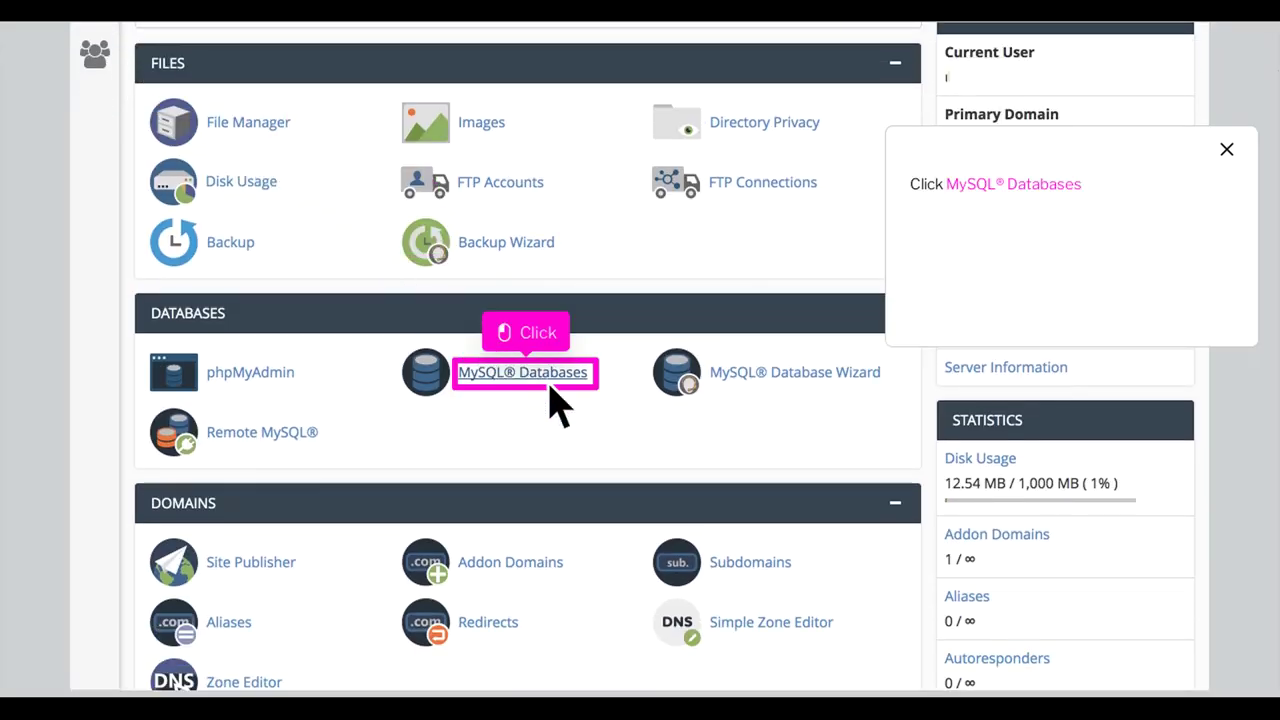
click(550, 380)
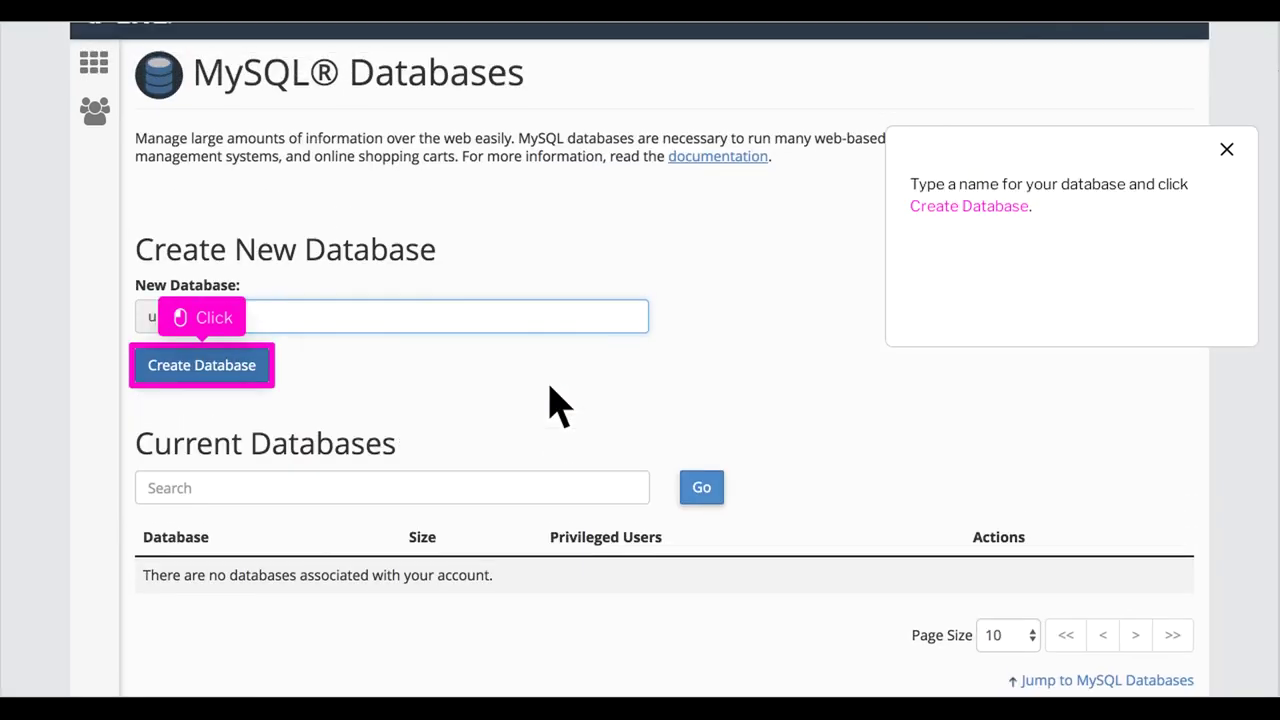
click(202, 365)
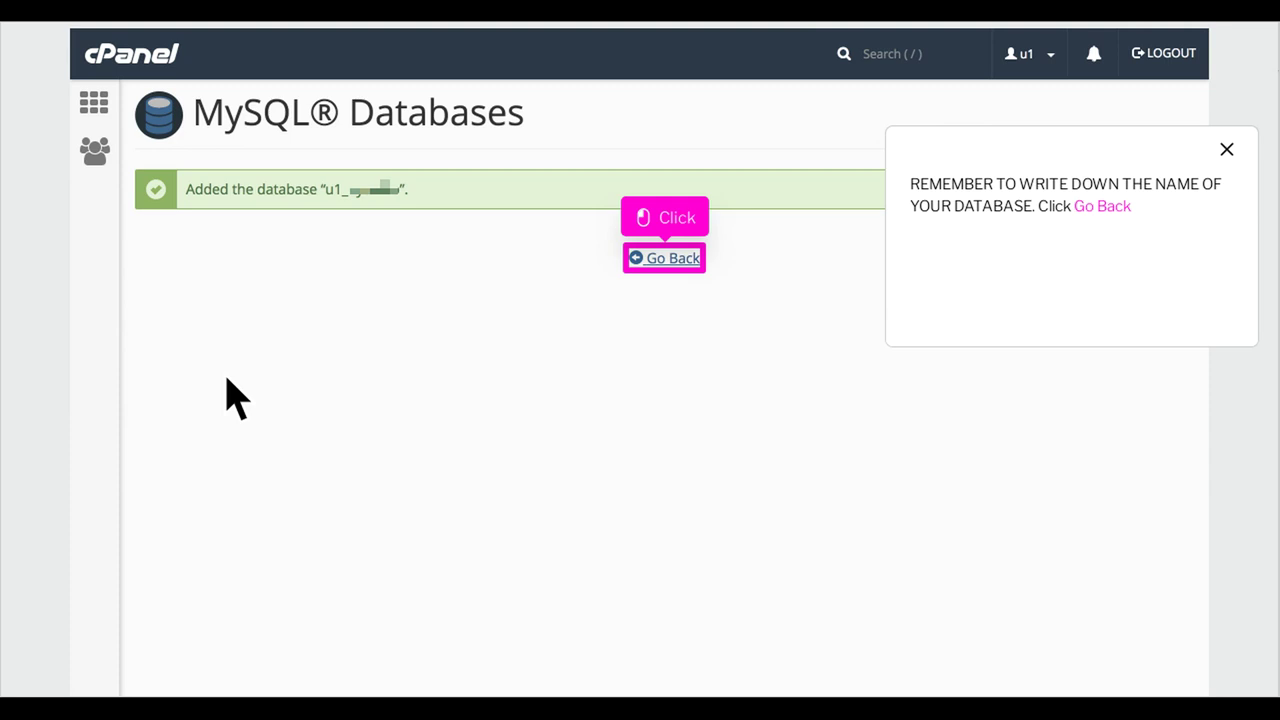
Add a new MySQL user with a username and a very strong password
click(688, 264)
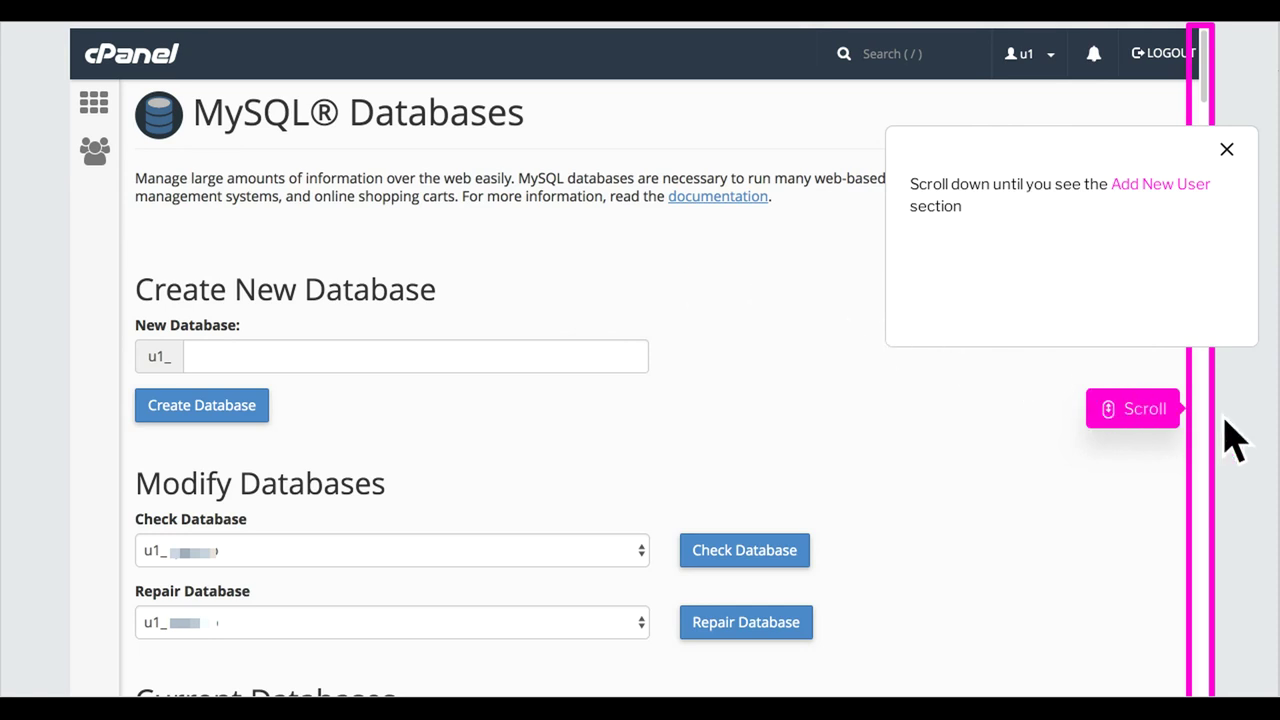
scroll(1235, 440, down, 10)
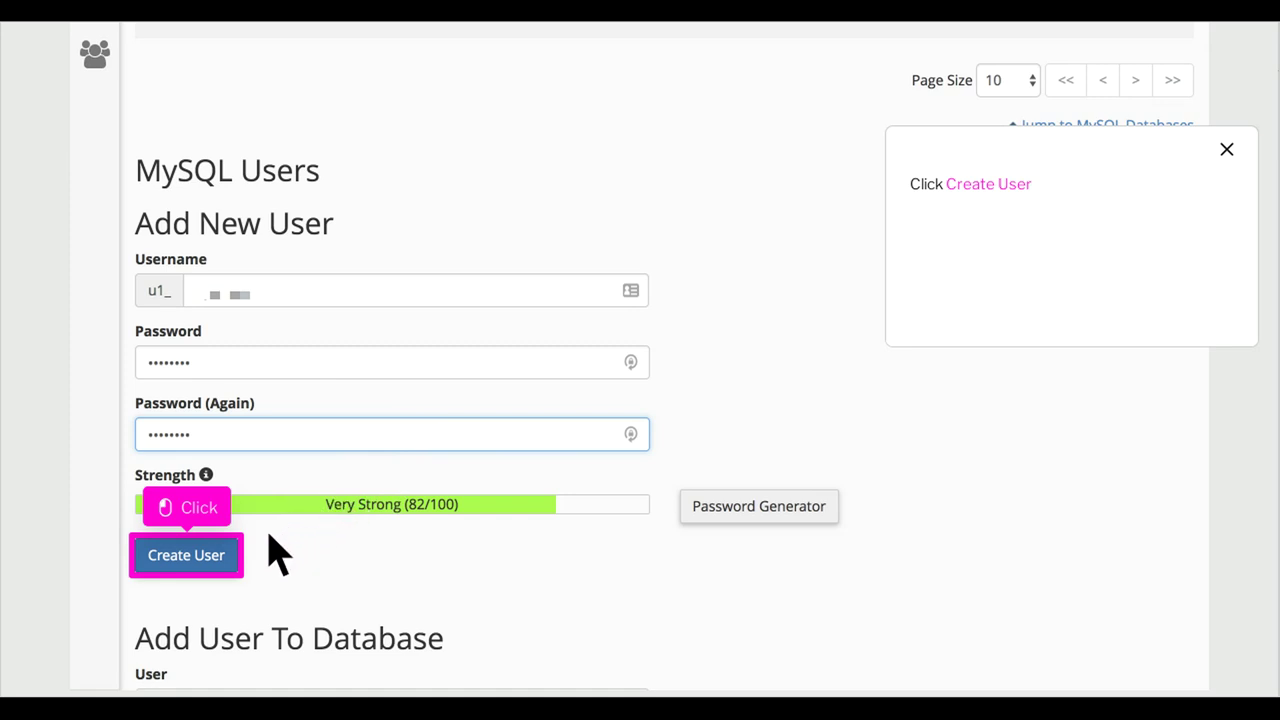
click(212, 568)
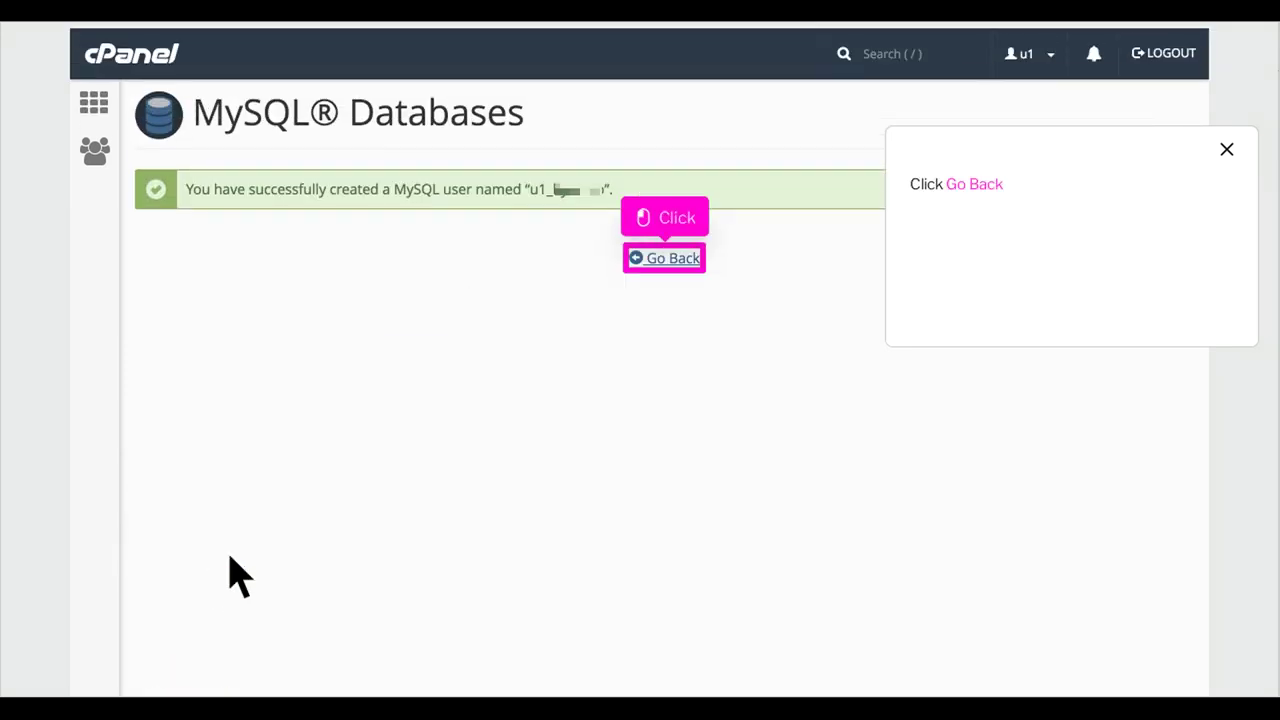
Add the new MySQL user to the new database with ALL PRIVILEGES
click(688, 268)
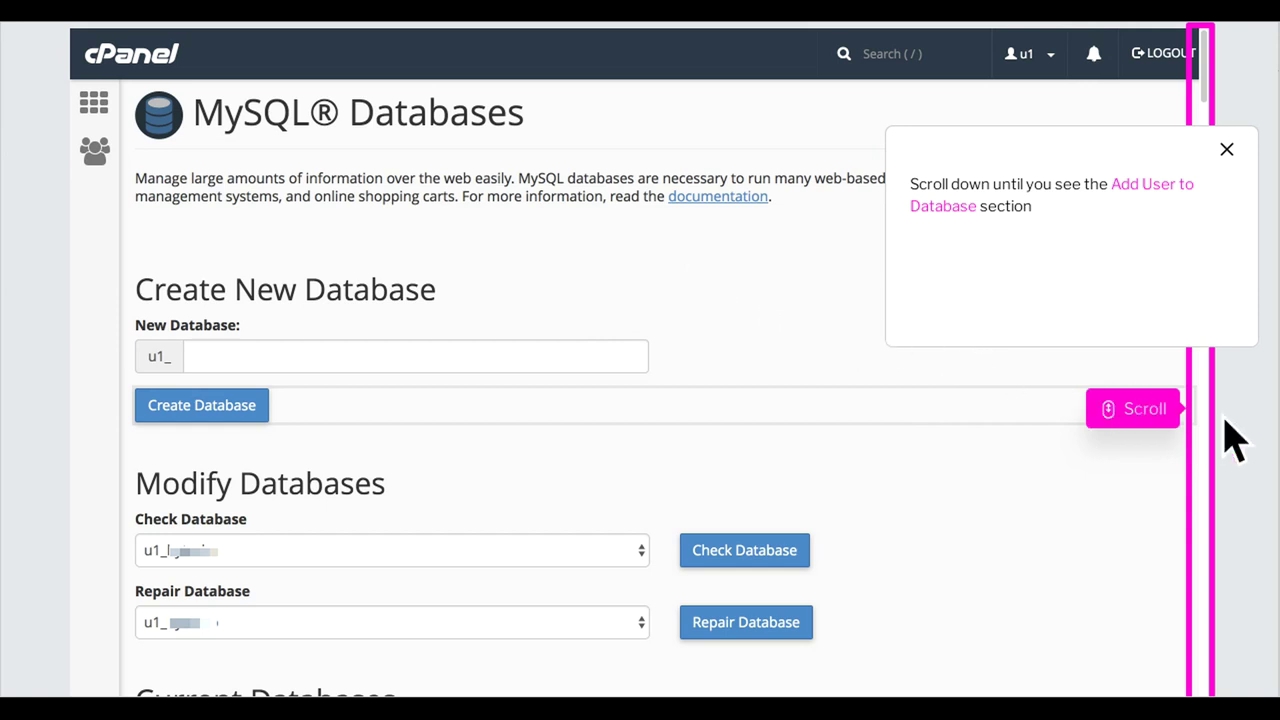
scroll(1235, 440, down, 10)
scroll(1235, 440, down, 2)
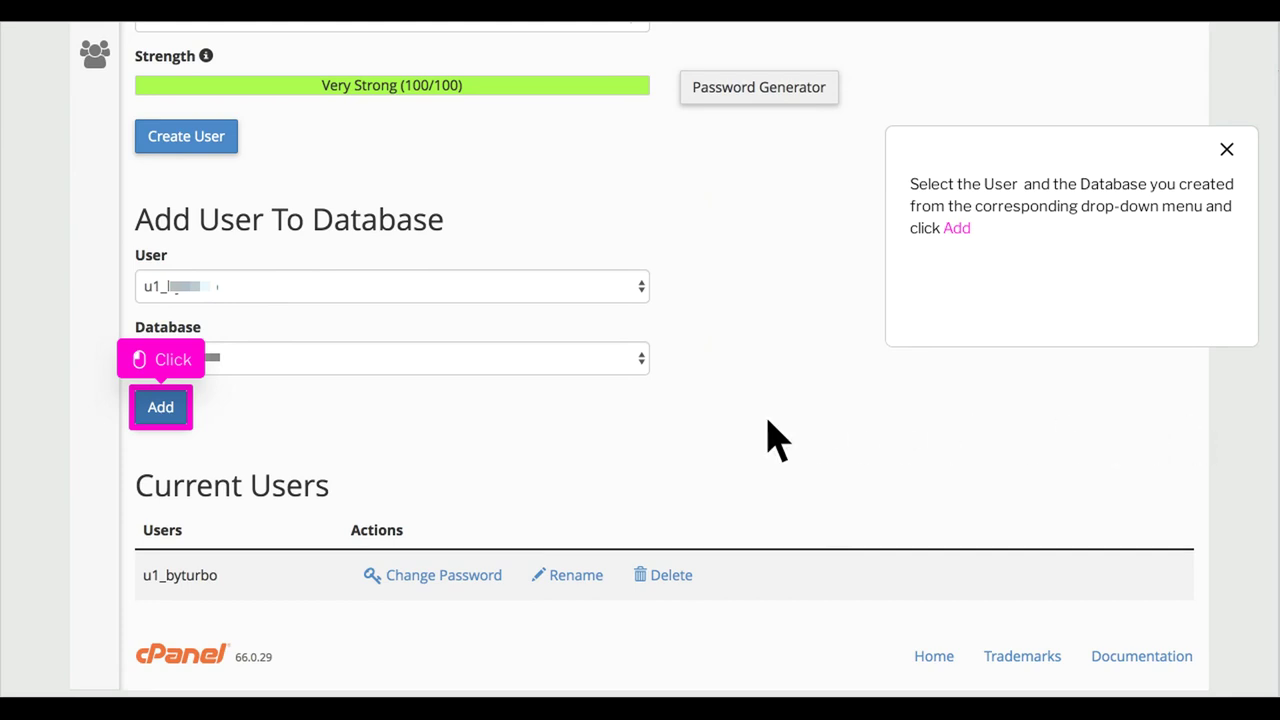
click(185, 420)
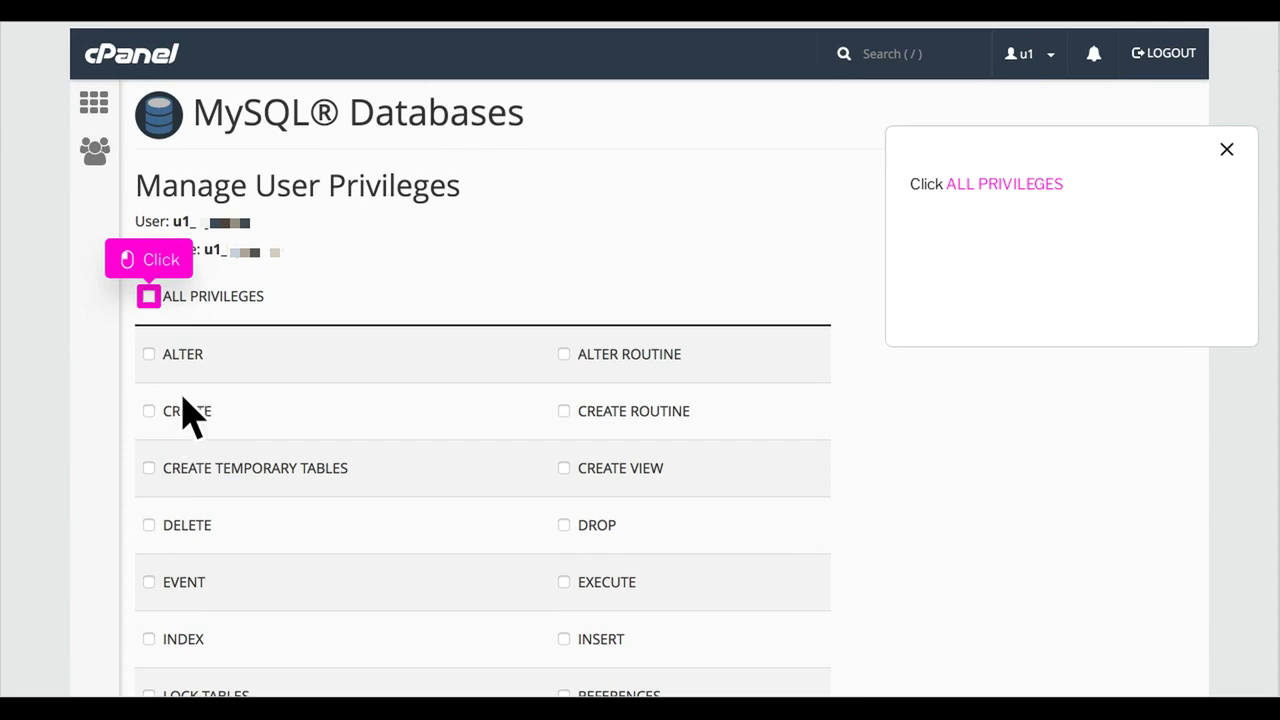
click(175, 310)
scroll(175, 310, down, 3)
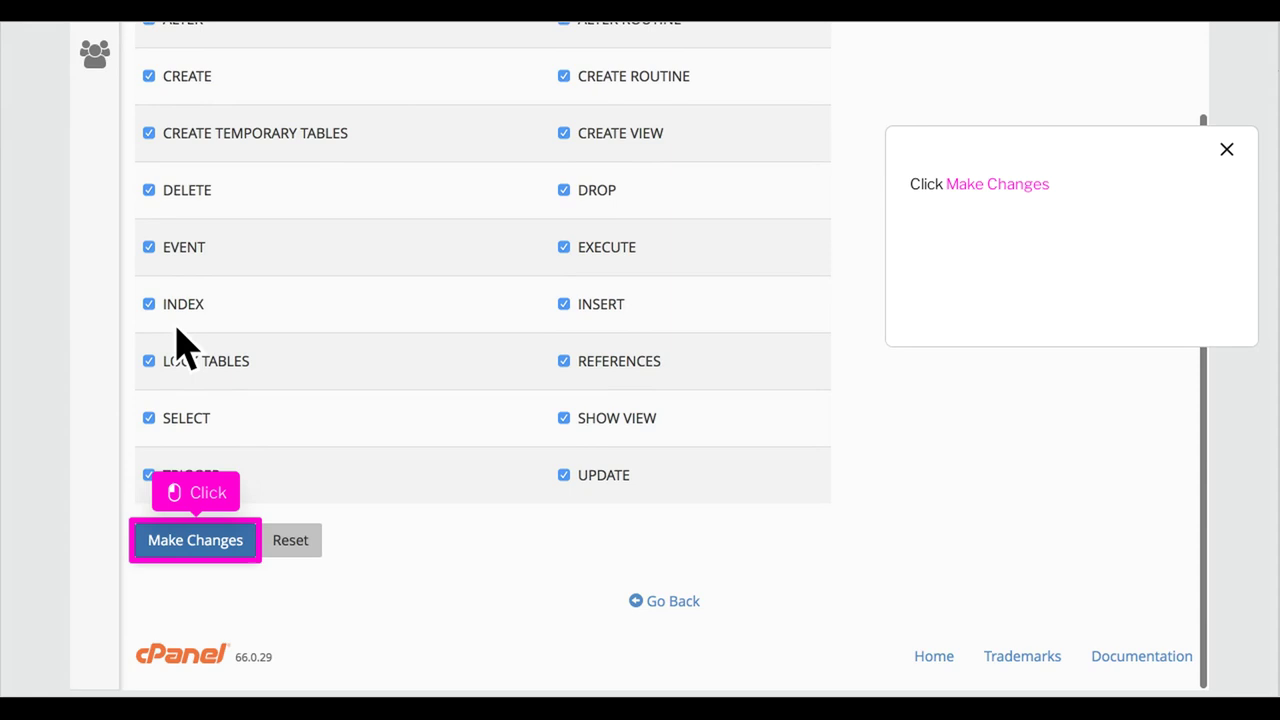
click(221, 556)
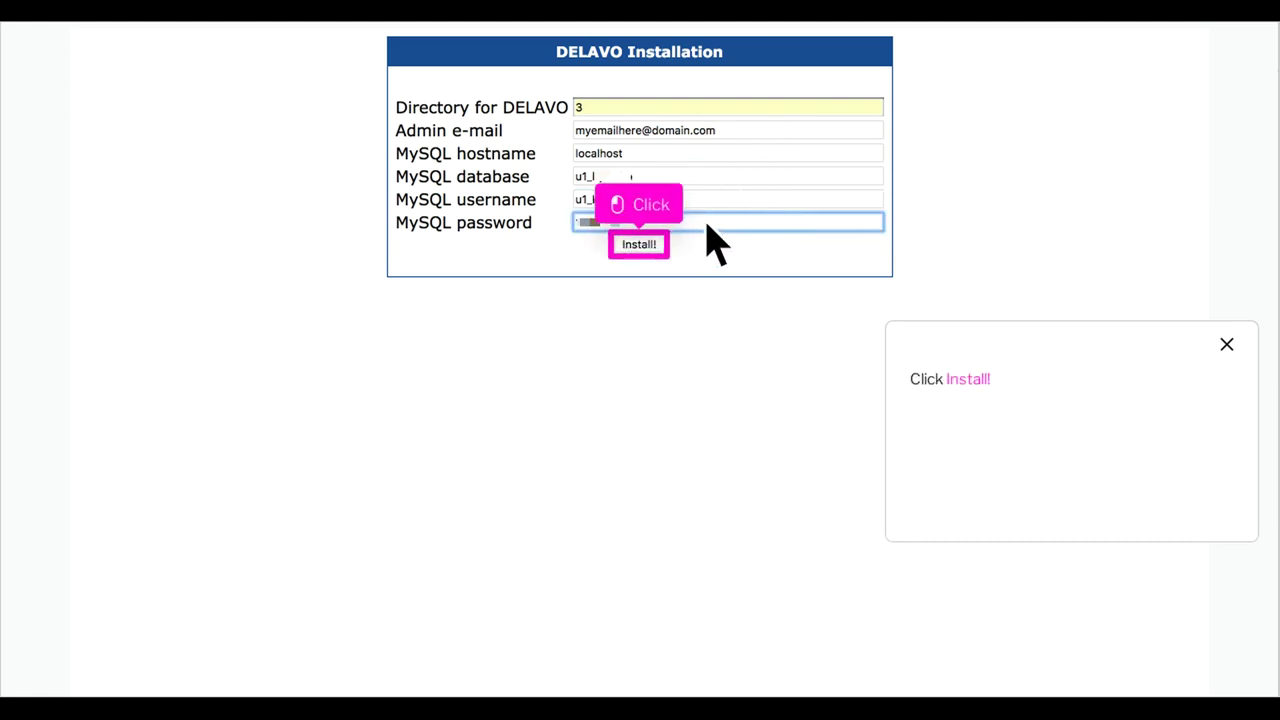
Run the DELAVO installer with directory, admin e-mail, localhost and MySQL credentials until complete
click(664, 254)
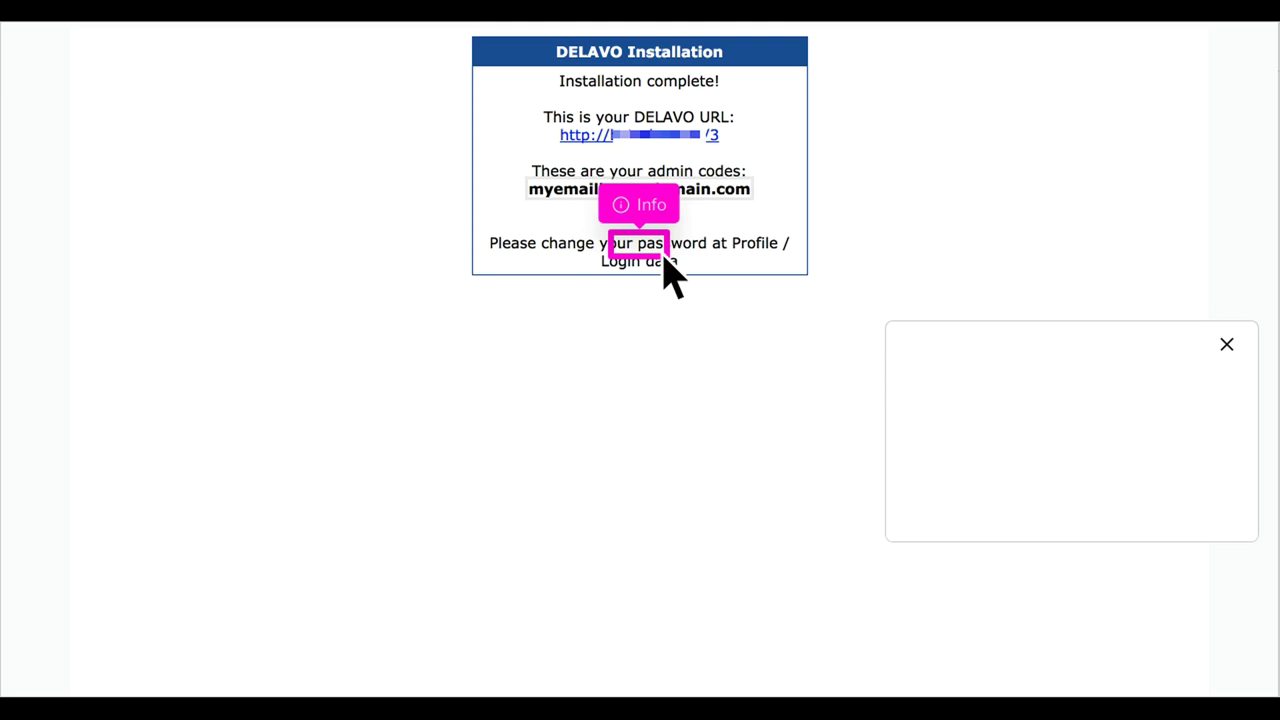